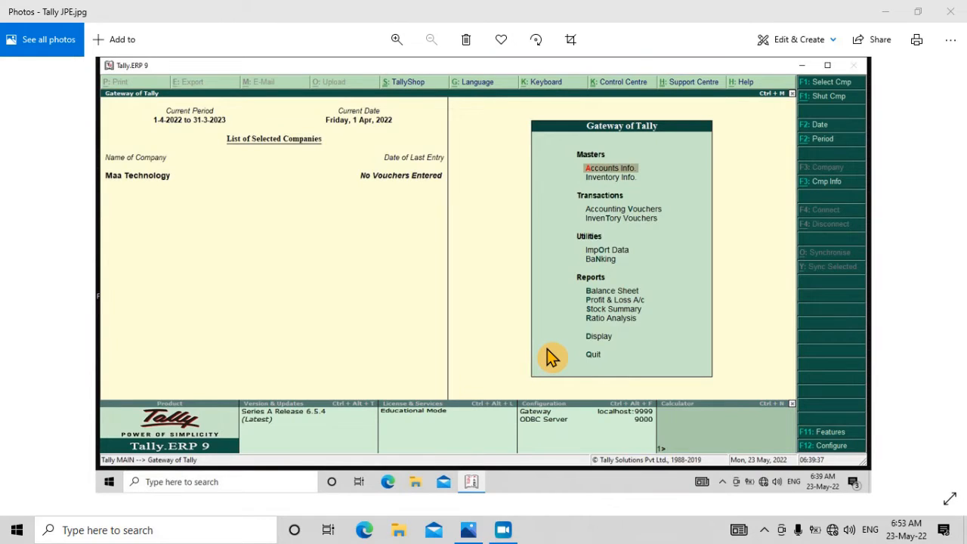
Step: Minimize the Photos window showing Tally JPE.jpg to reveal the desktop
left_click(885, 12)
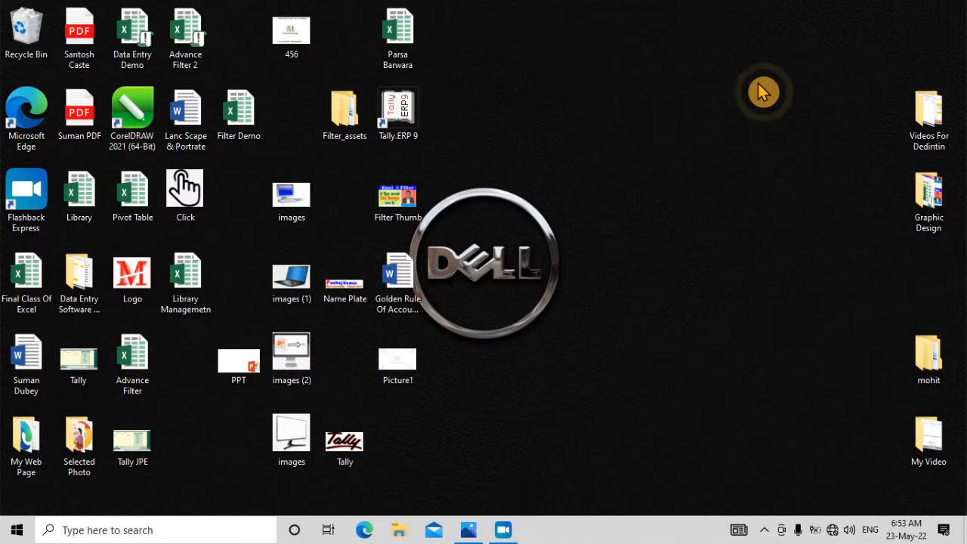
Step: Refresh the desktop and launch Tally.ERP 9 from its desktop shortcut
right_click(654, 81)
left_click(672, 121)
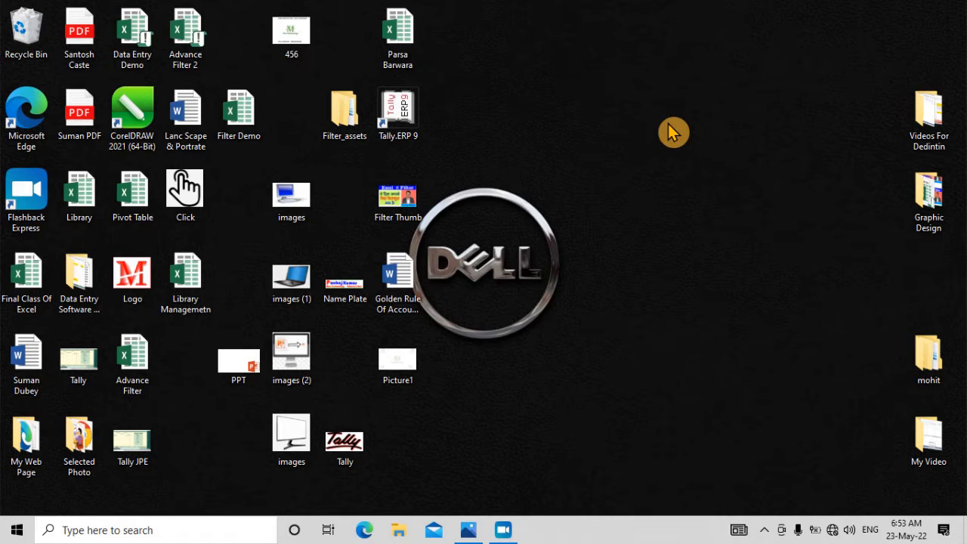
left_click(419, 123)
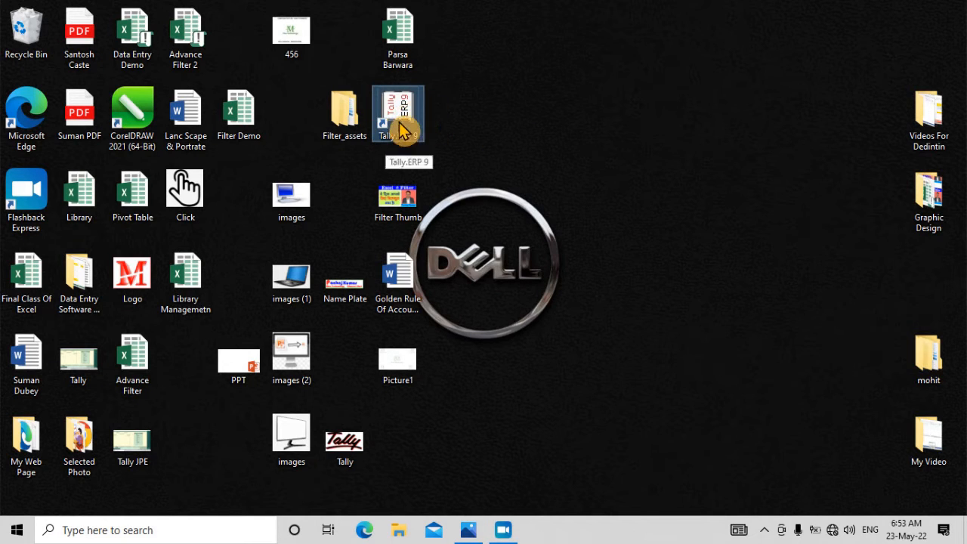
double_click(401, 130)
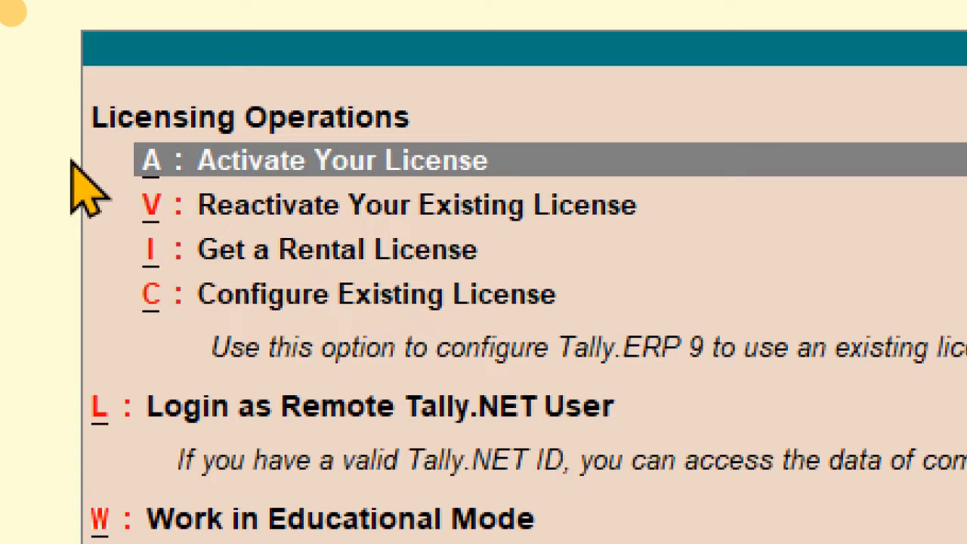
Step: Highlight 'W: Work in Educational Mode' among the Licensing Operations options
left_click(392, 215)
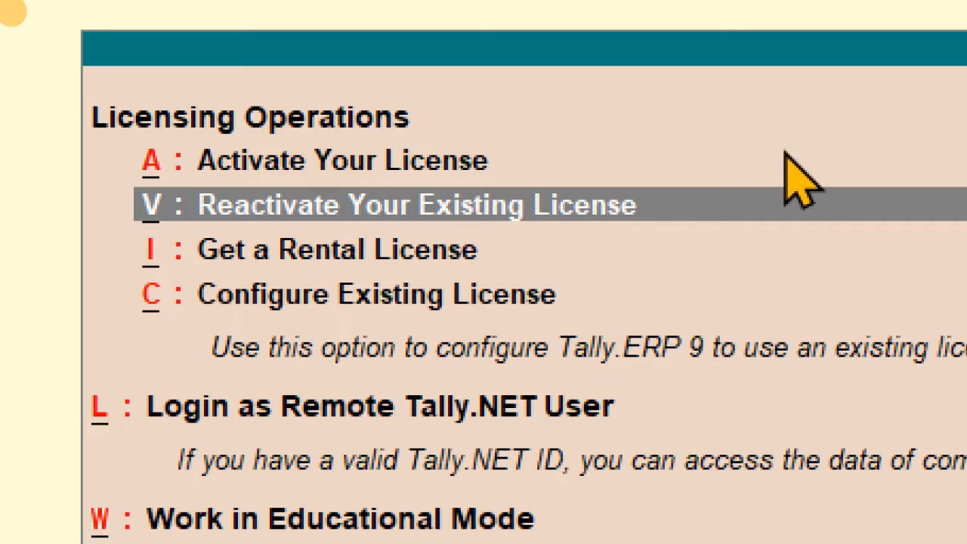
left_click(819, 250)
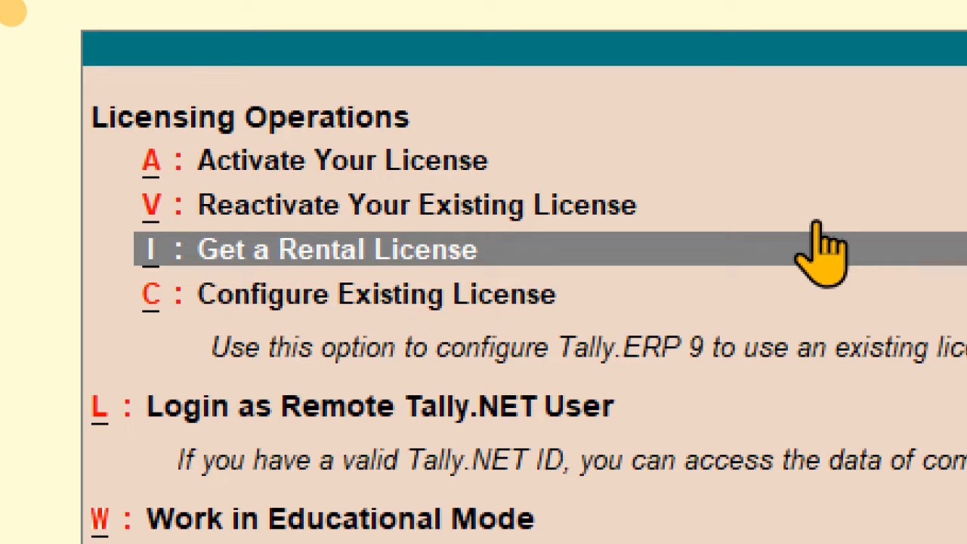
key("Down")
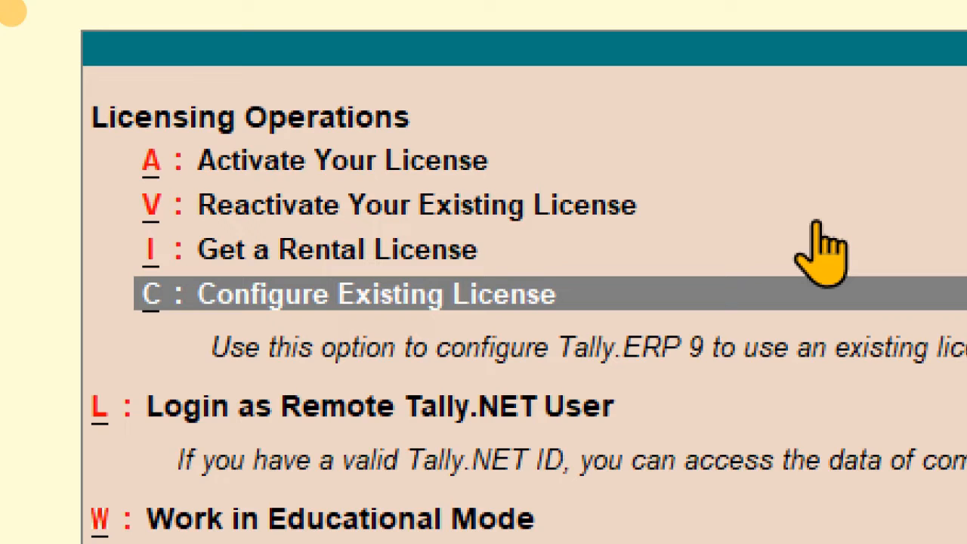
key("Down")
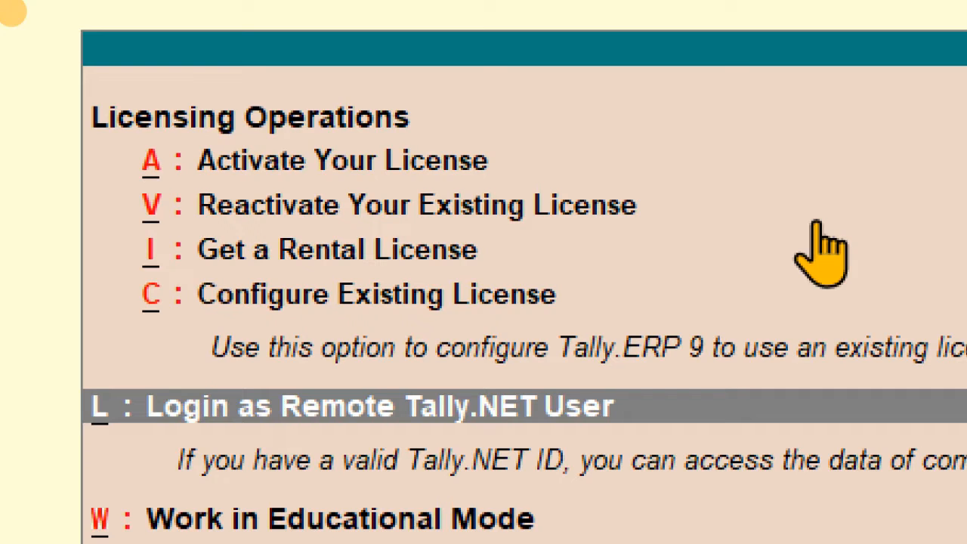
key("Down")
key("Up")
key("Down")
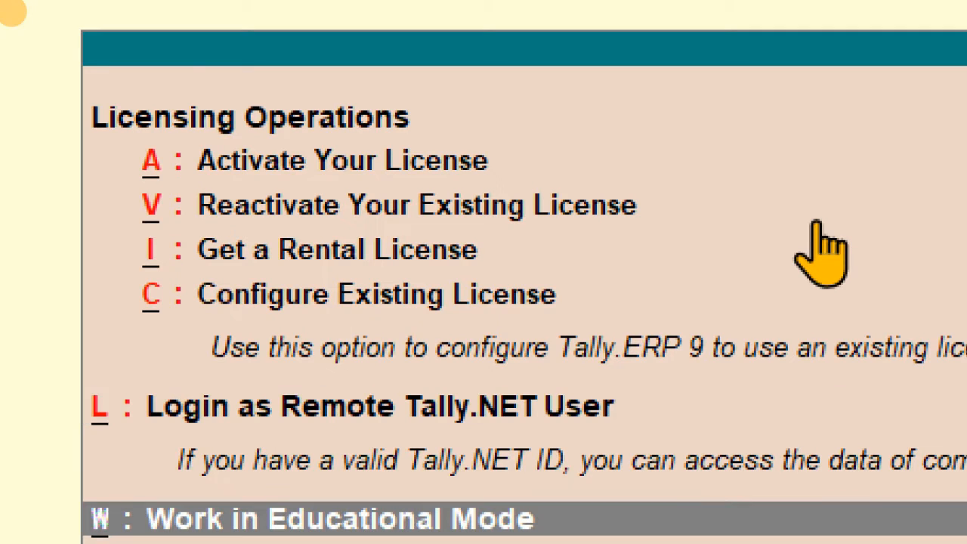
key("Down")
key("Down")
key("Down")
key("Down")
key("Down")
key("Down")
key("Down")
key("Up")
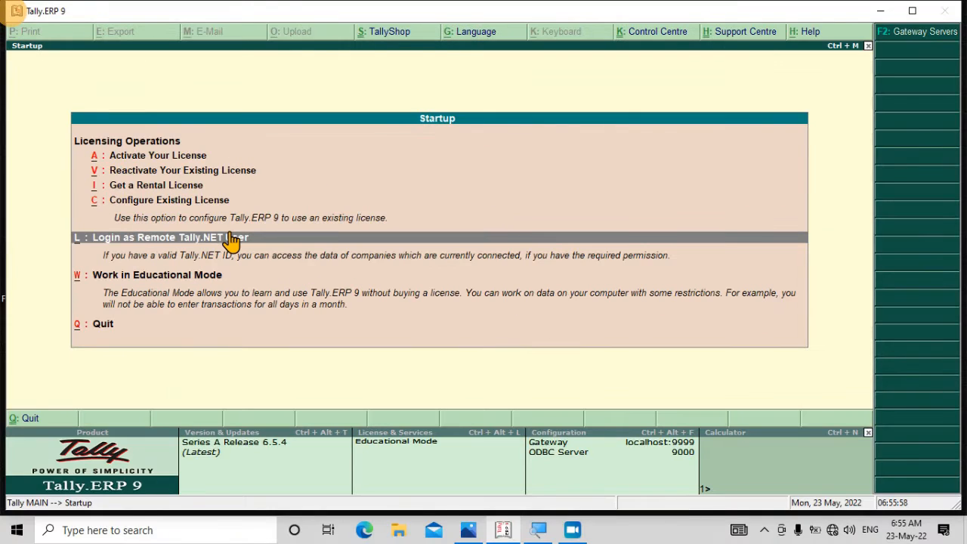
key("Down")
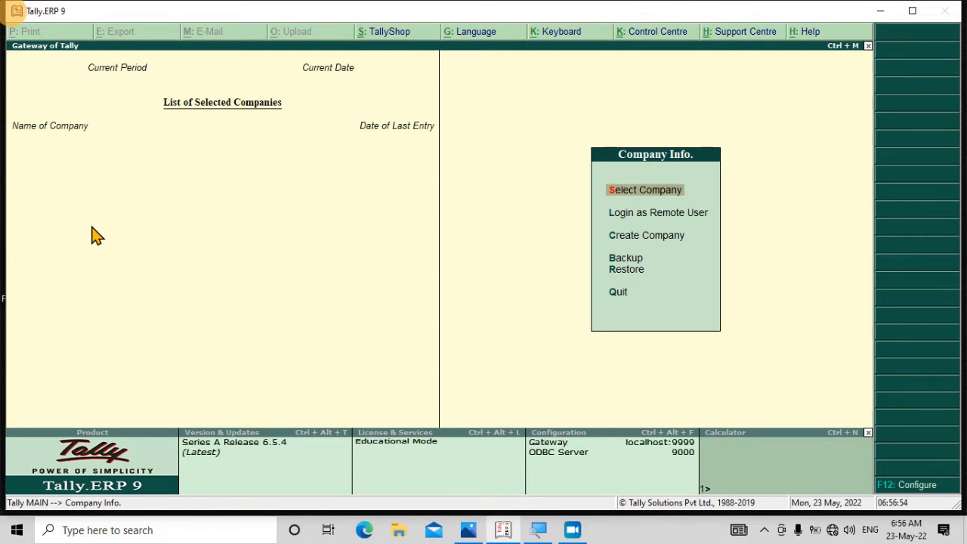
Step: Bring up the saved Tally screenshot in Photos from the taskbar
left_click(472, 527)
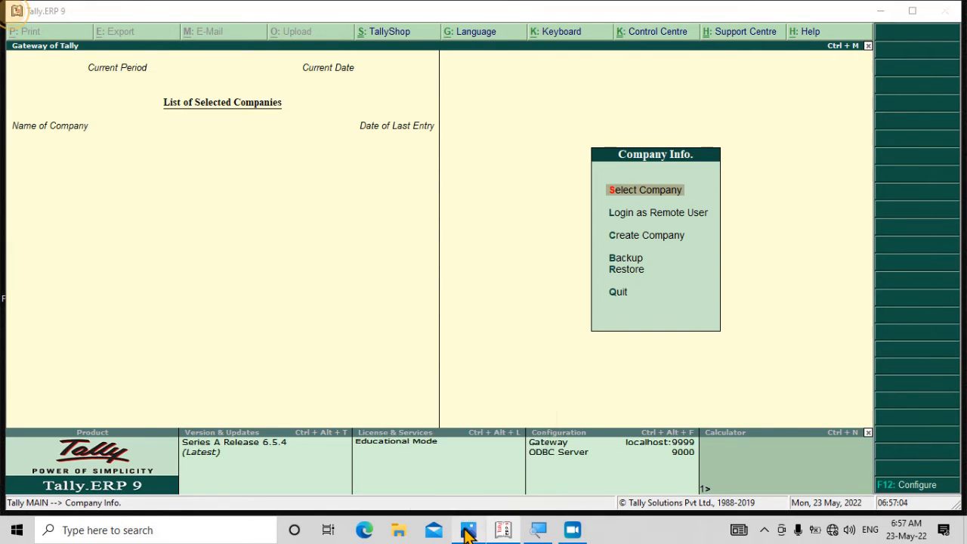
Step: View the Maa Technology screenshot full screen, exit full screen, and close Photos
left_click(950, 499)
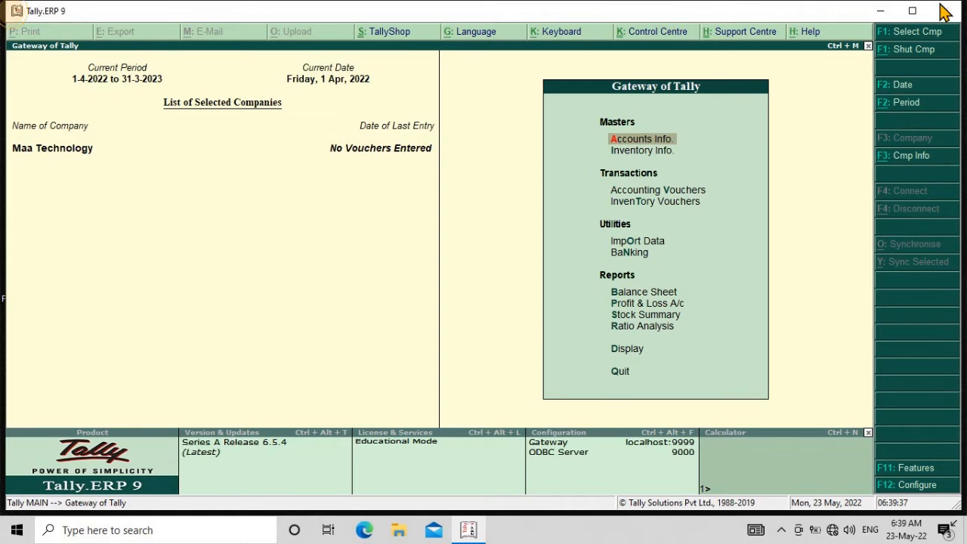
key("Escape")
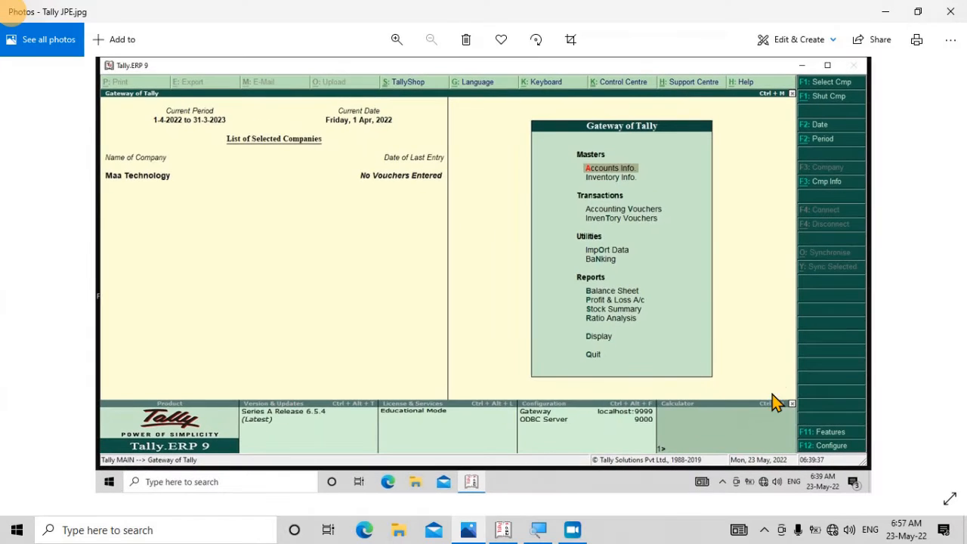
left_click(950, 11)
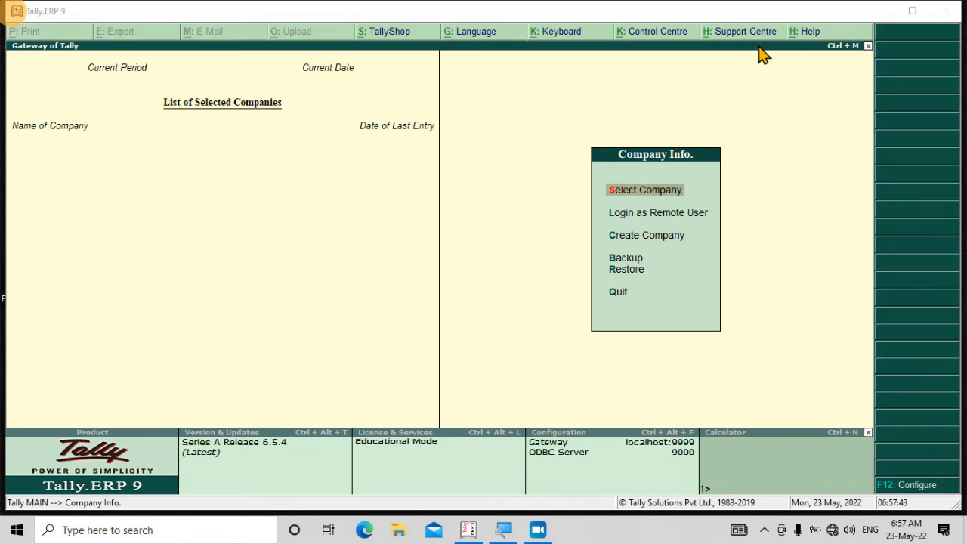
Step: Start a new company named 'Maa Technology' with its address, country India and state Bihar
left_click(631, 238)
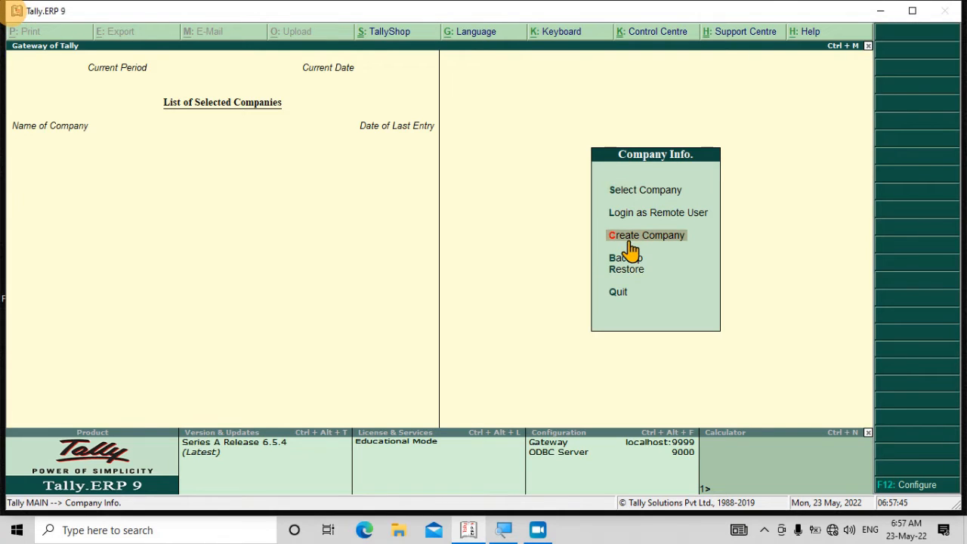
key("Return")
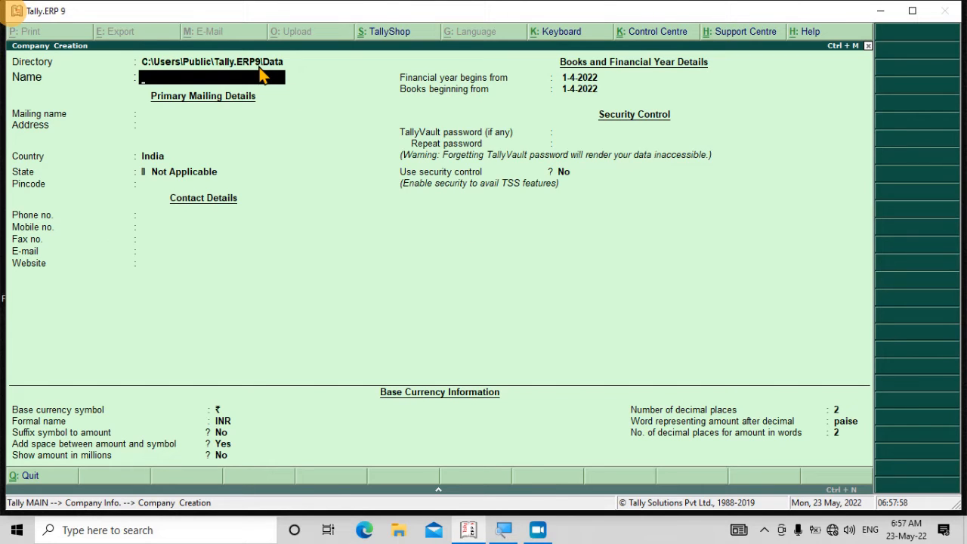
type("Maa Technology")
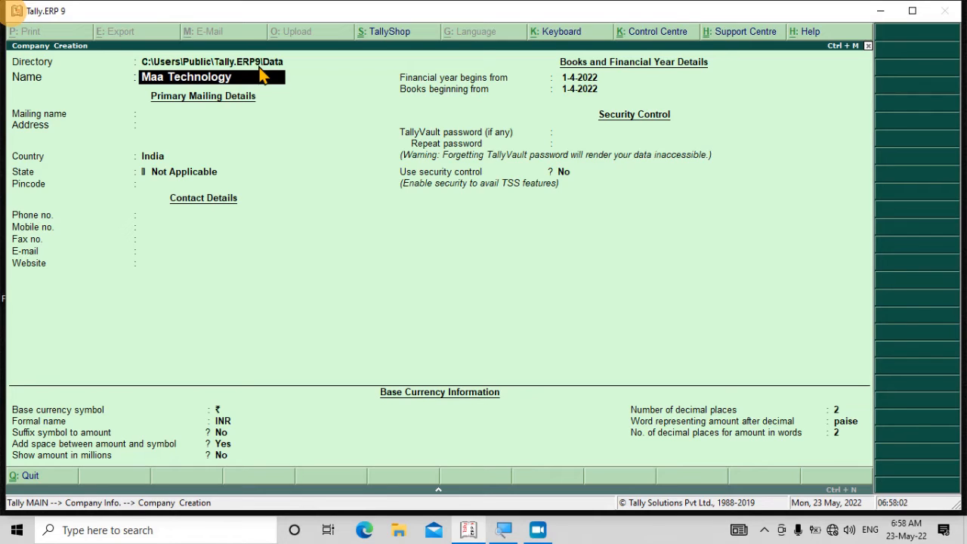
key("Return")
key("Return")
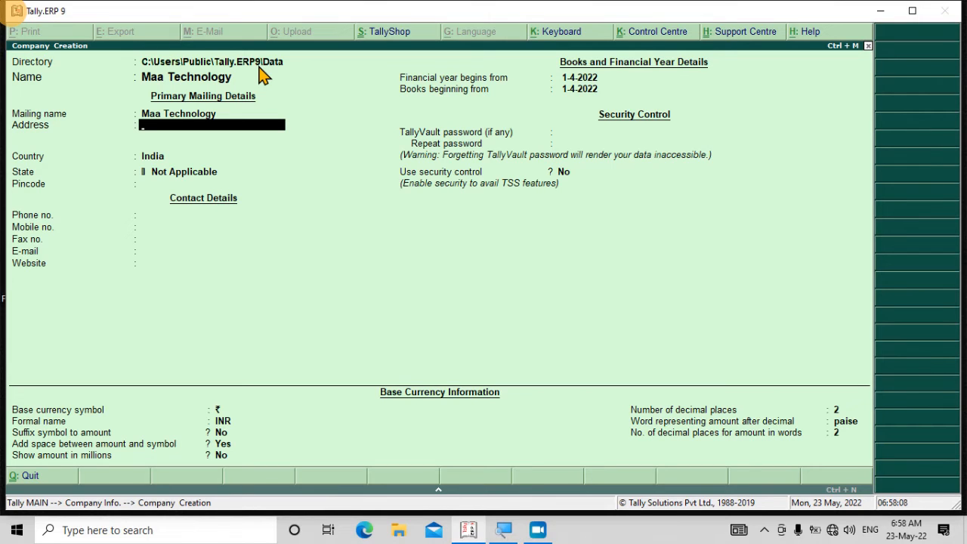
type("Jamui Bihar")
key("Return")
key("Return")
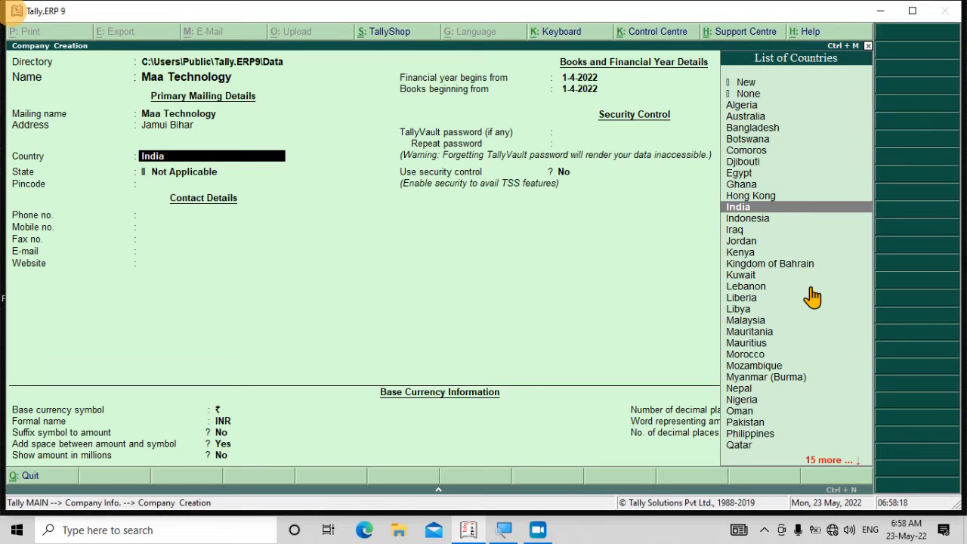
type("Ind")
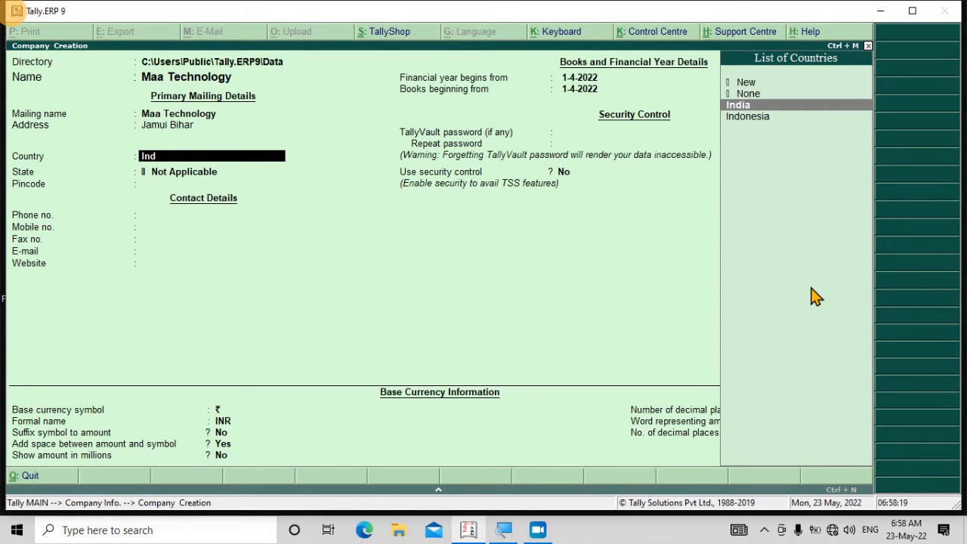
key("Return")
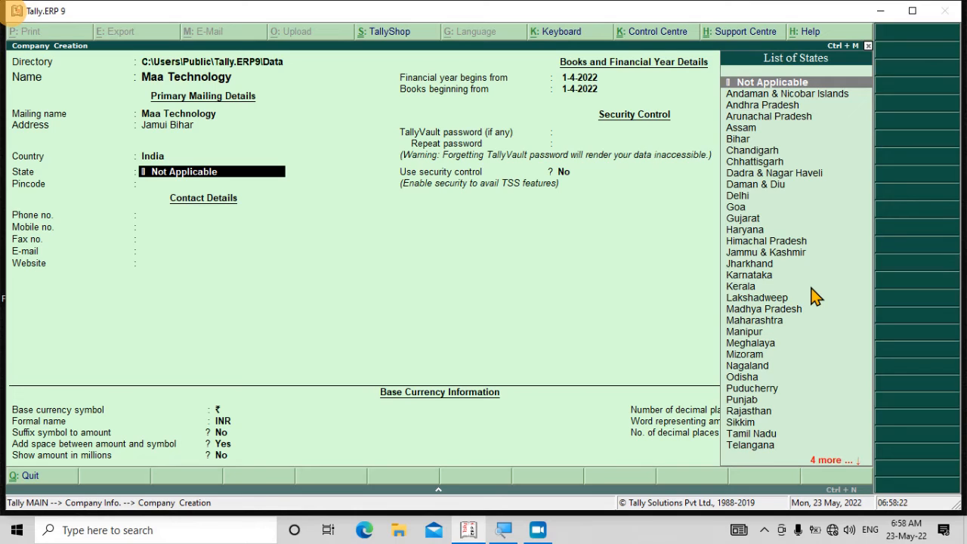
type("Bih")
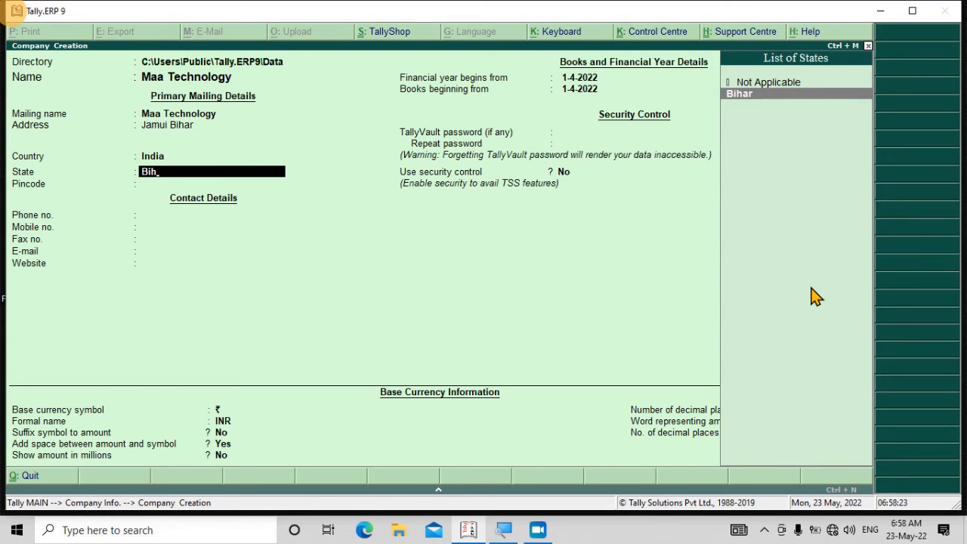
key("Return")
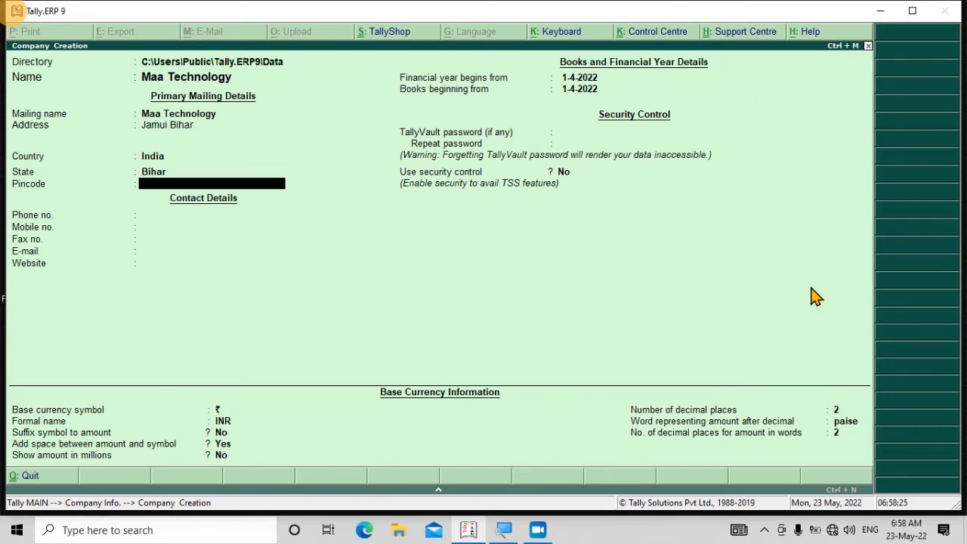
Step: Enter the company's pincode, phone, mobile, e-mail and website, leaving fax blank
type("811307")
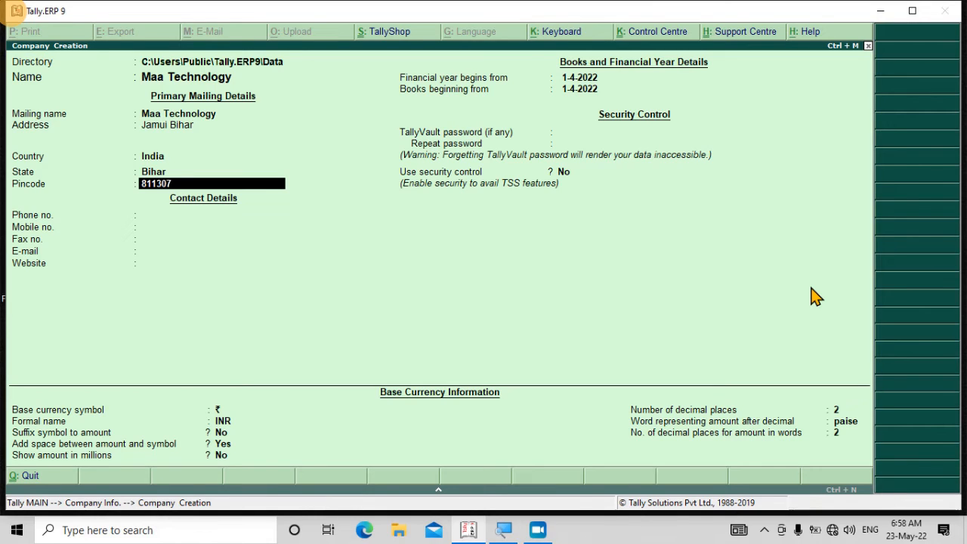
key("Return")
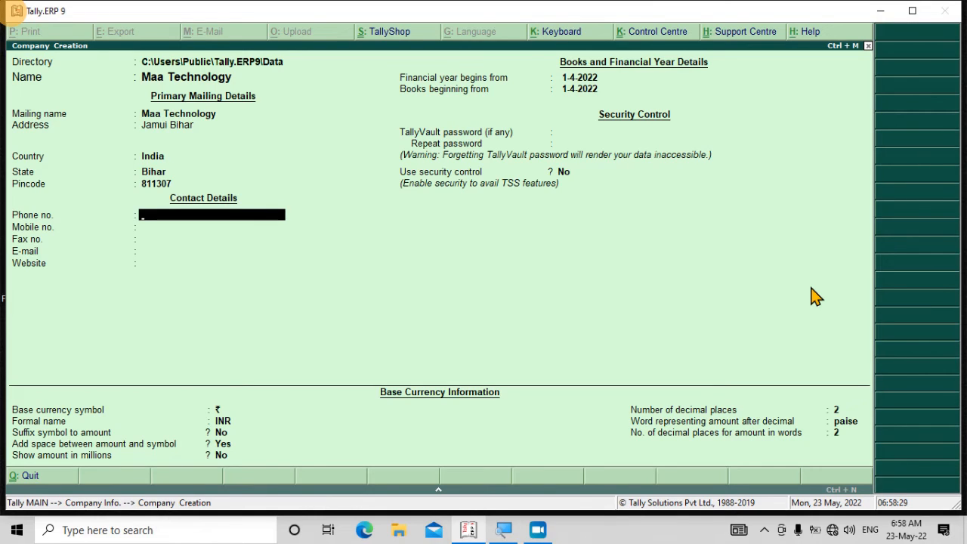
type("1234567890")
key("Return")
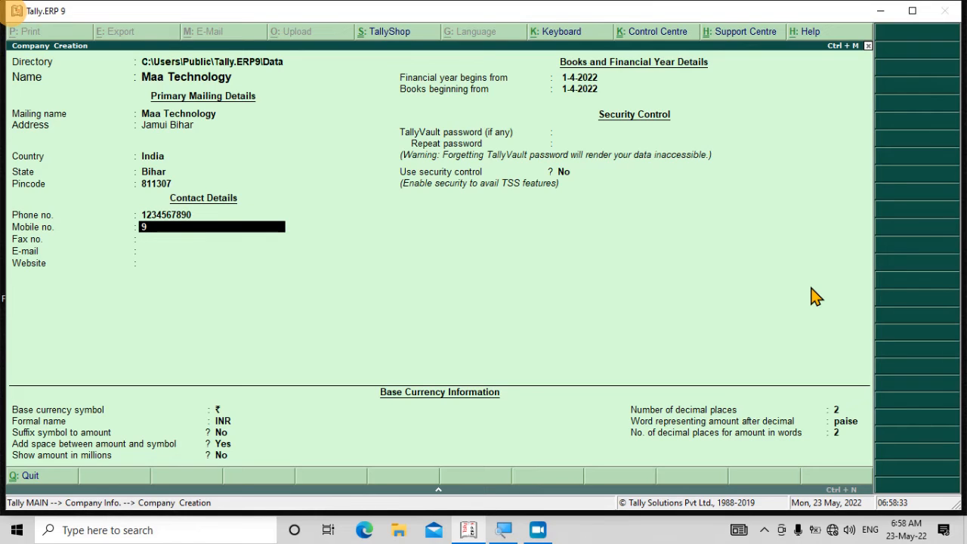
key("Return")
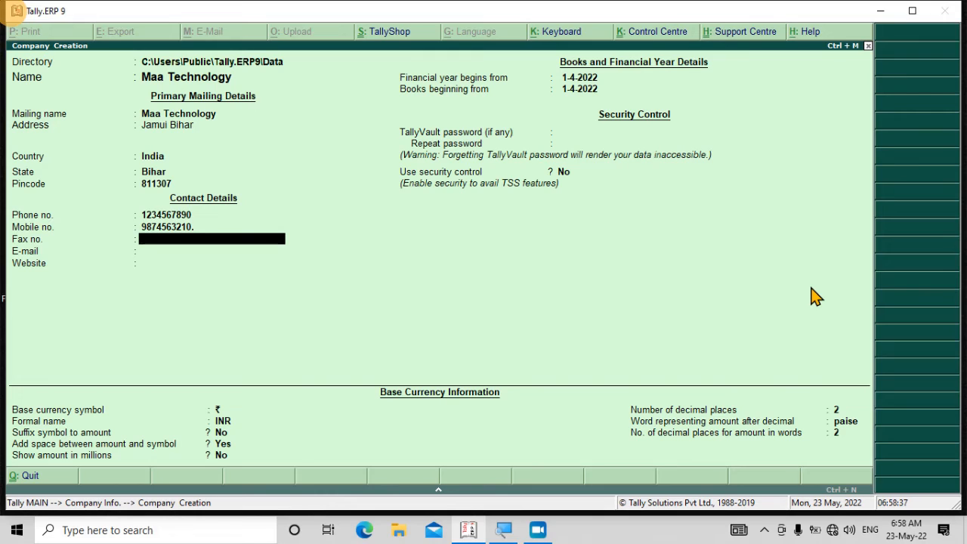
key("Return")
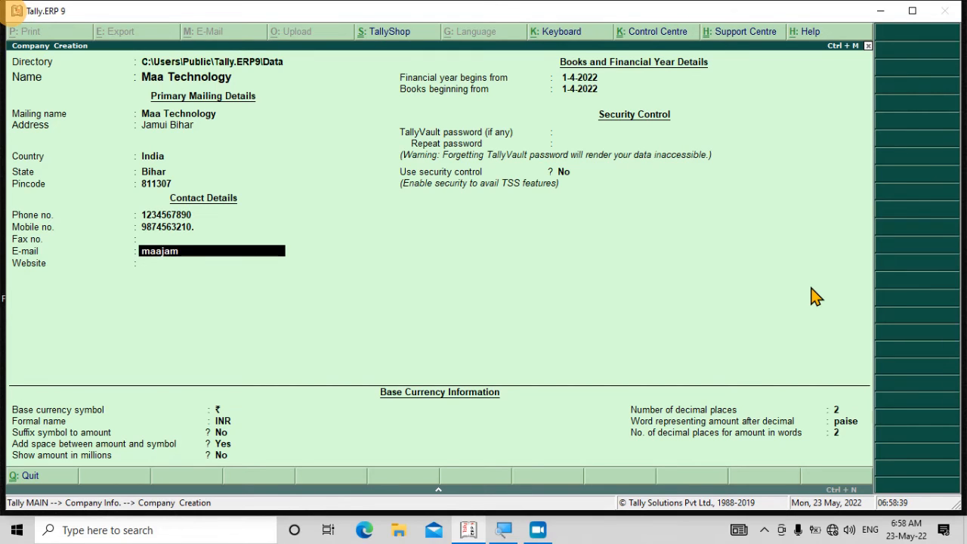
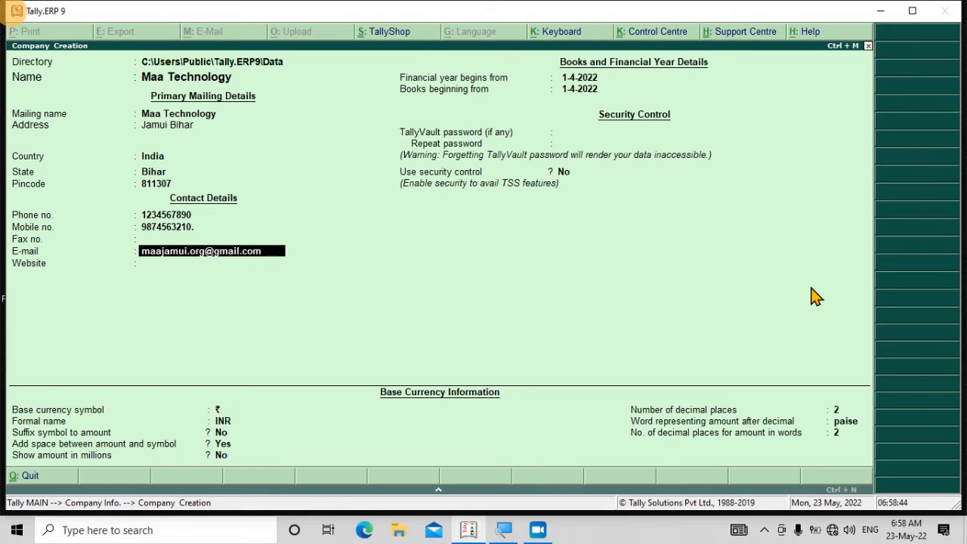
key("Return")
type("ma")
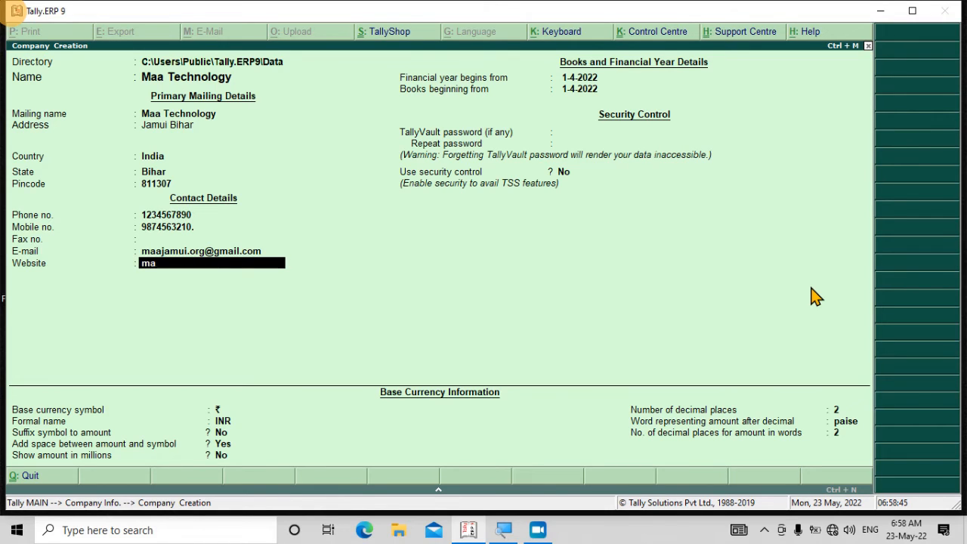
type("atechnology.blogs")
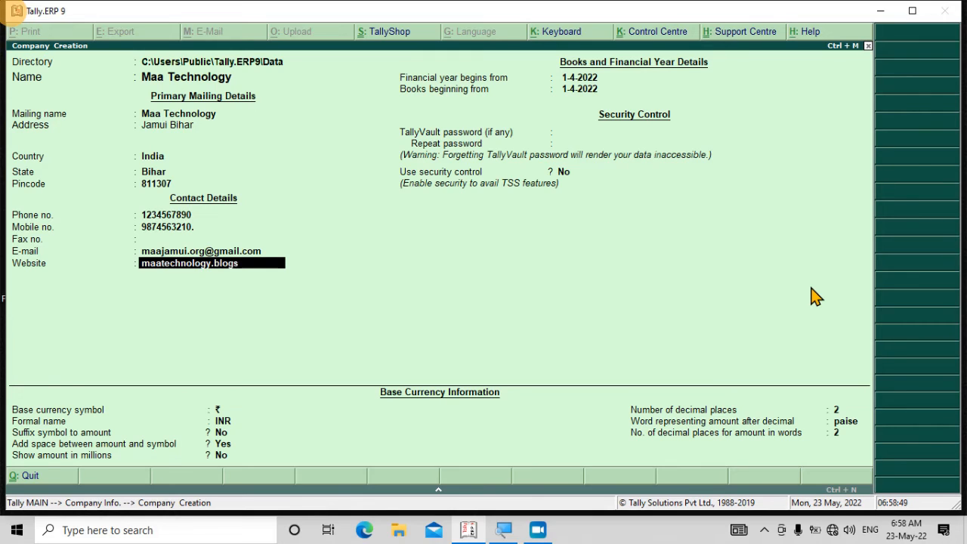
type("pot.com")
key("Return")
key("Return")
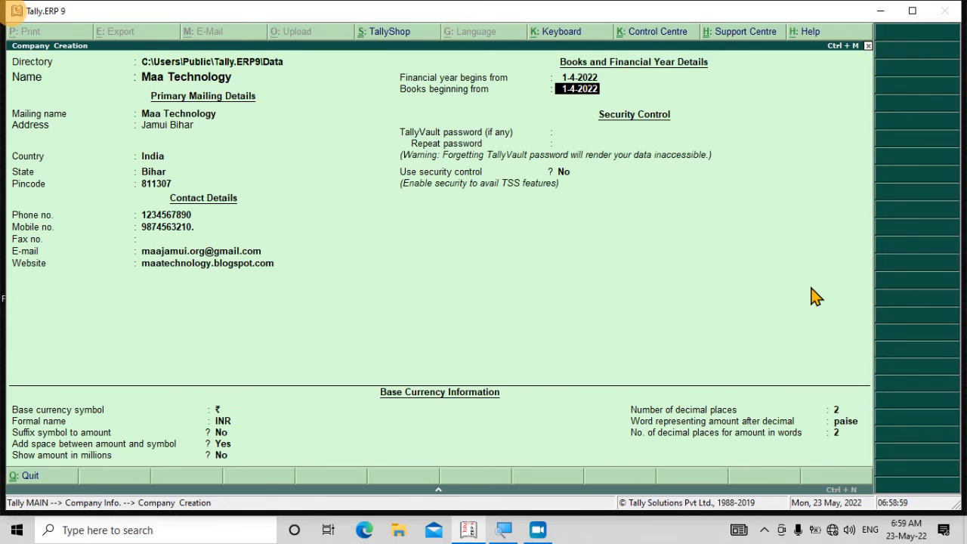
Step: Accept the books start date, no TallyVault password, and default ₹ currency settings
key("Return")
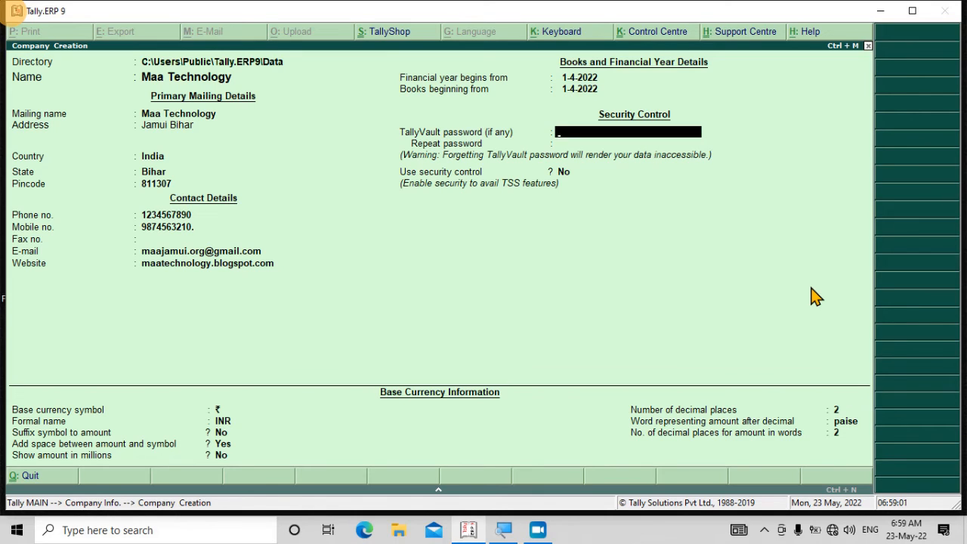
key("Return")
key("Return")
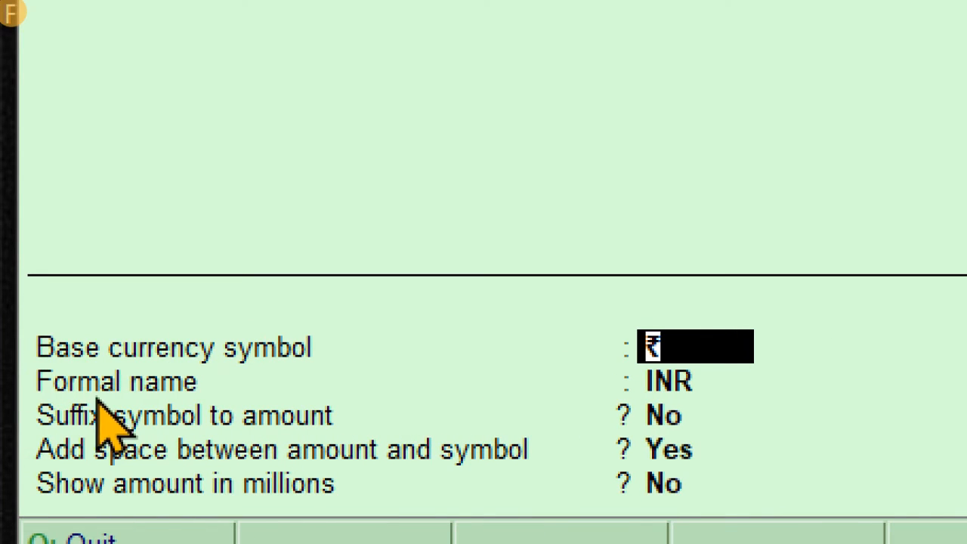
key("Return")
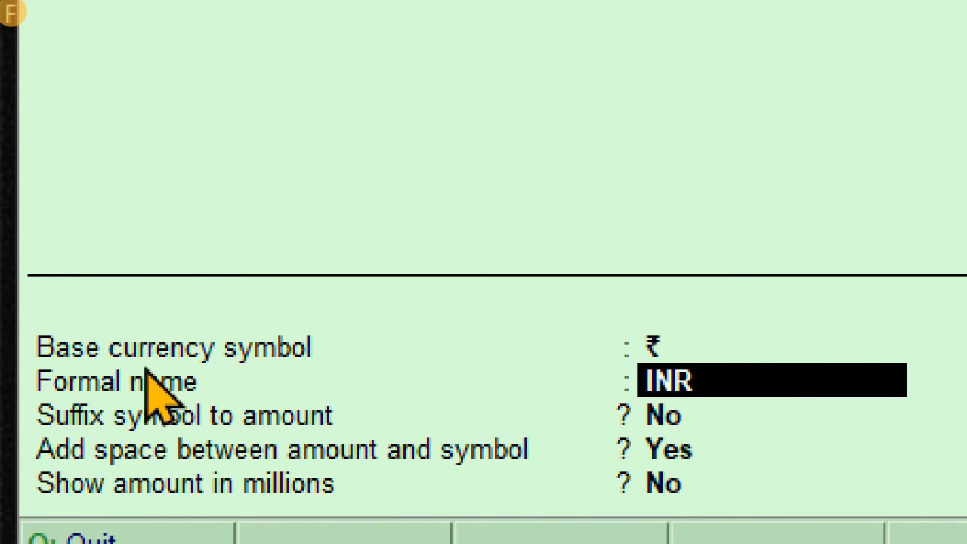
key("Return")
key("Return")
key("Return")
key("Return")
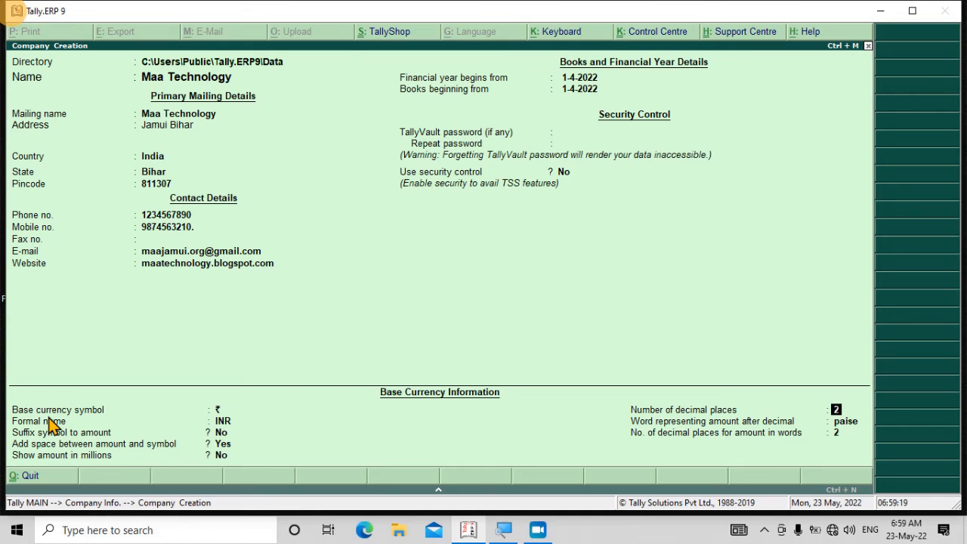
key("Return")
key("Return")
key("Return")
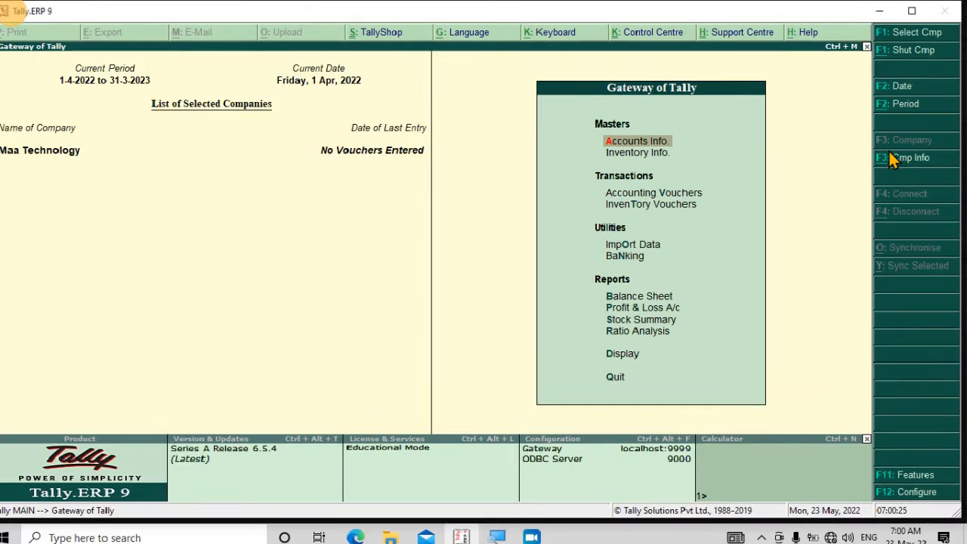
Step: Open F3: Cmp Info and move to the Alter option
left_click(897, 155)
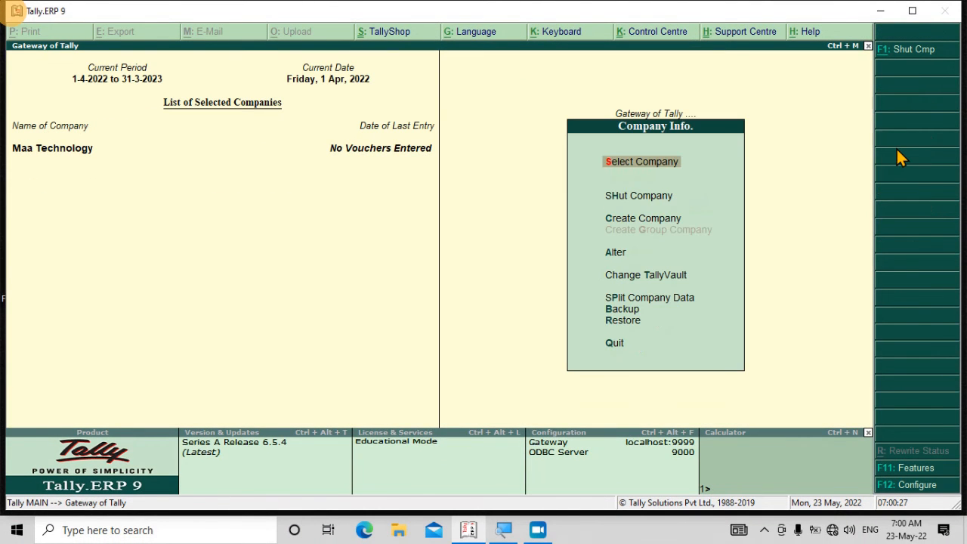
key("Down")
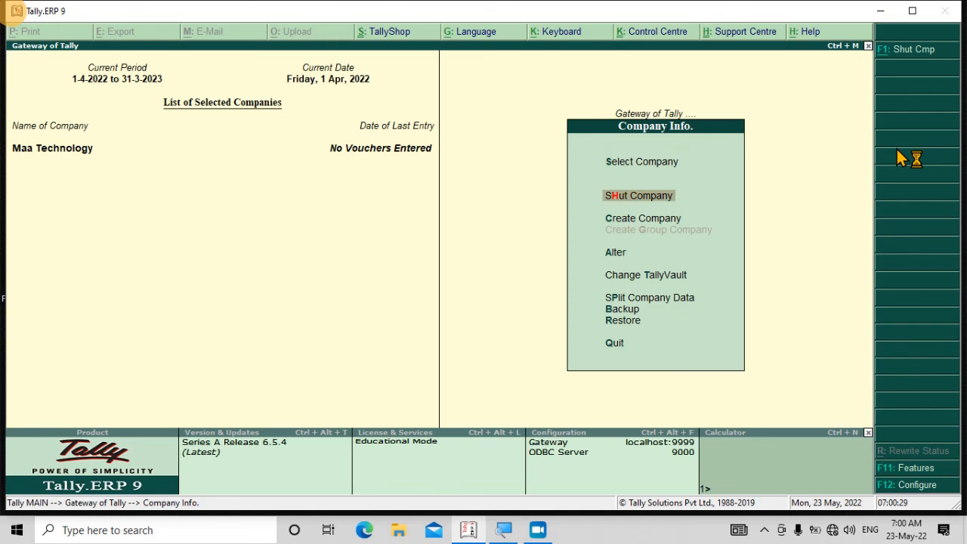
key("a")
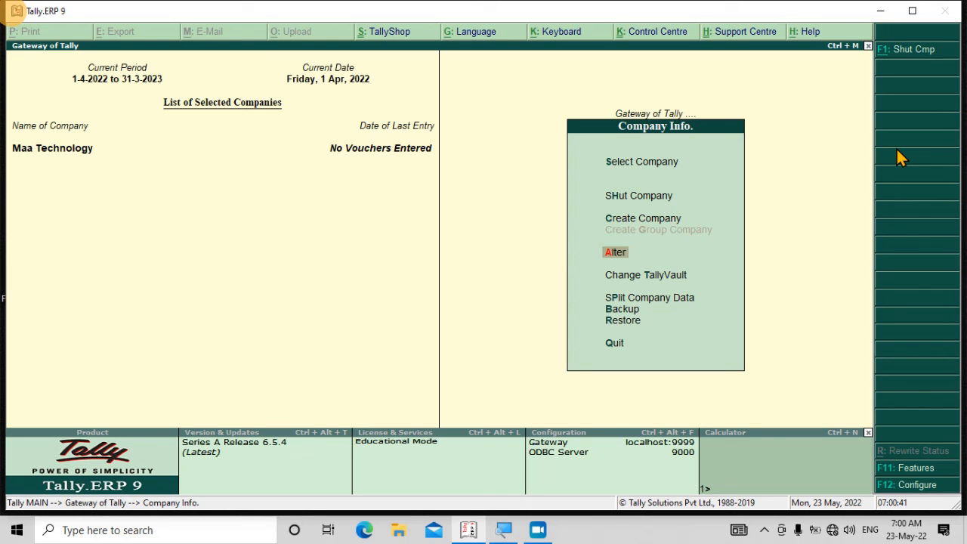
Step: Select Maa Technology for alteration, delete it with Alt+D confirming twice, and exit
key("Return")
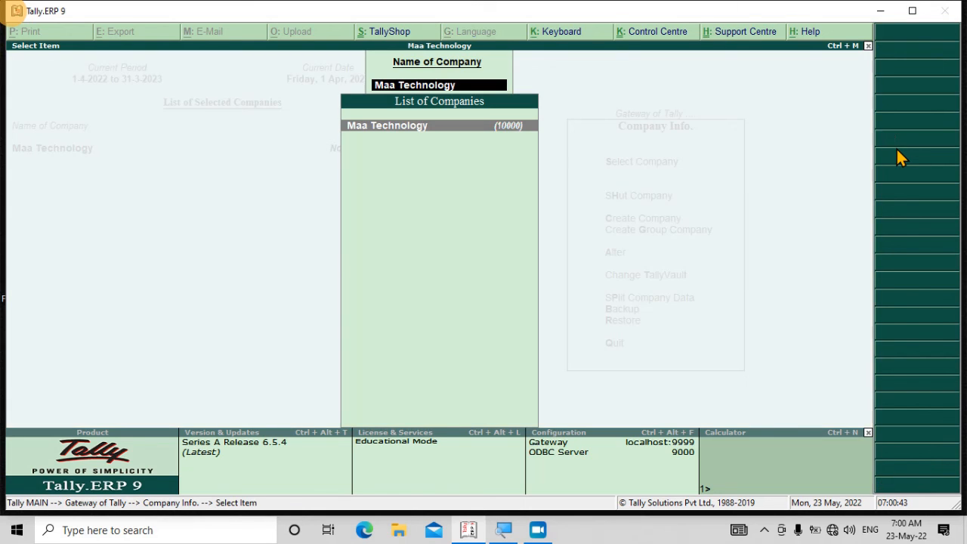
key("Return")
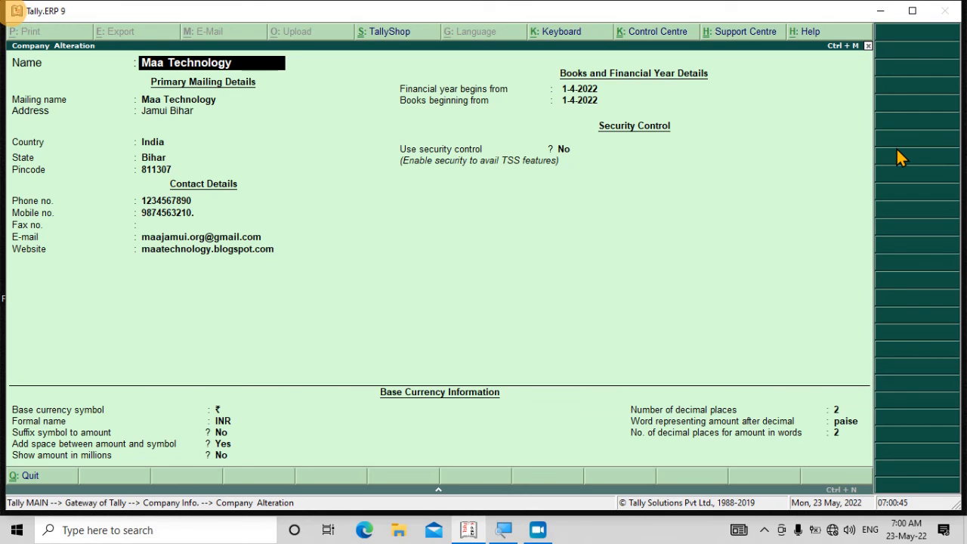
key("alt+d")
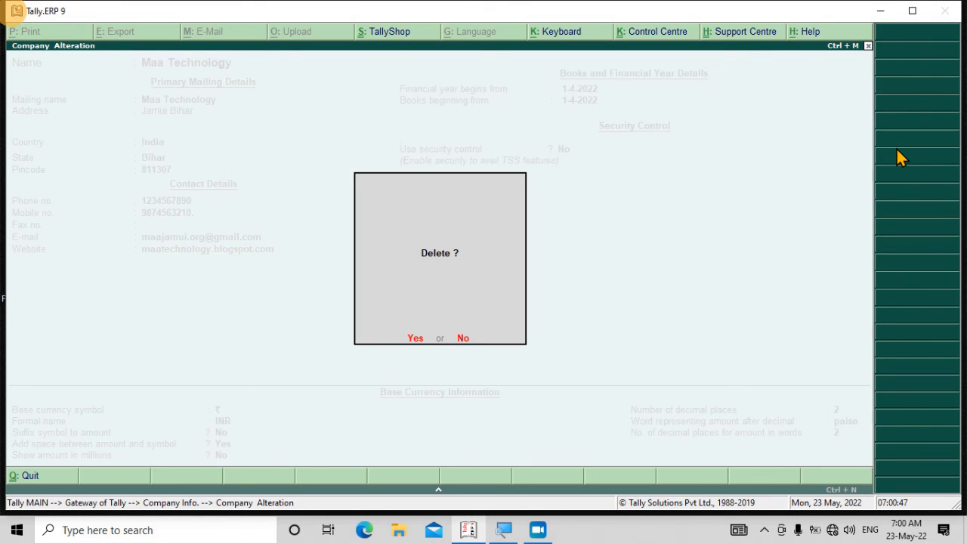
key("y")
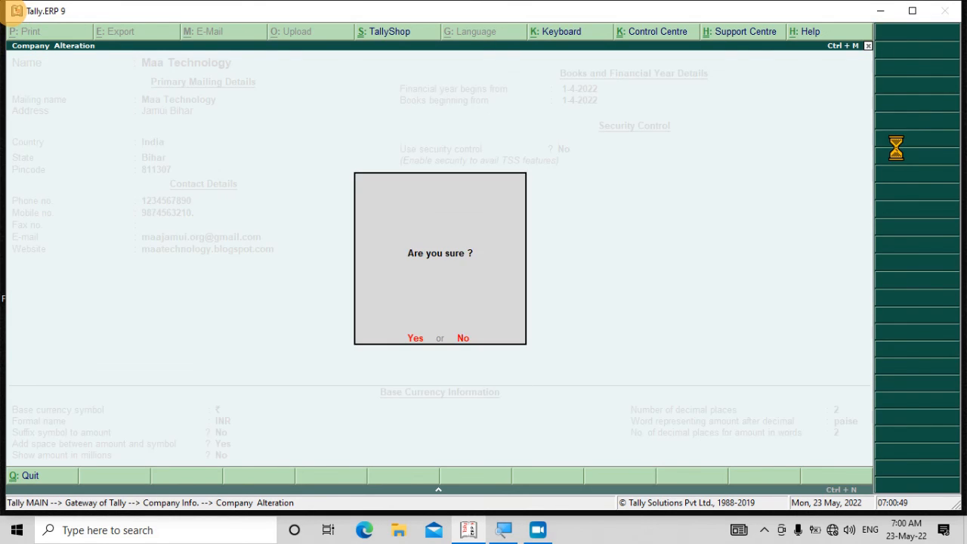
key("y")
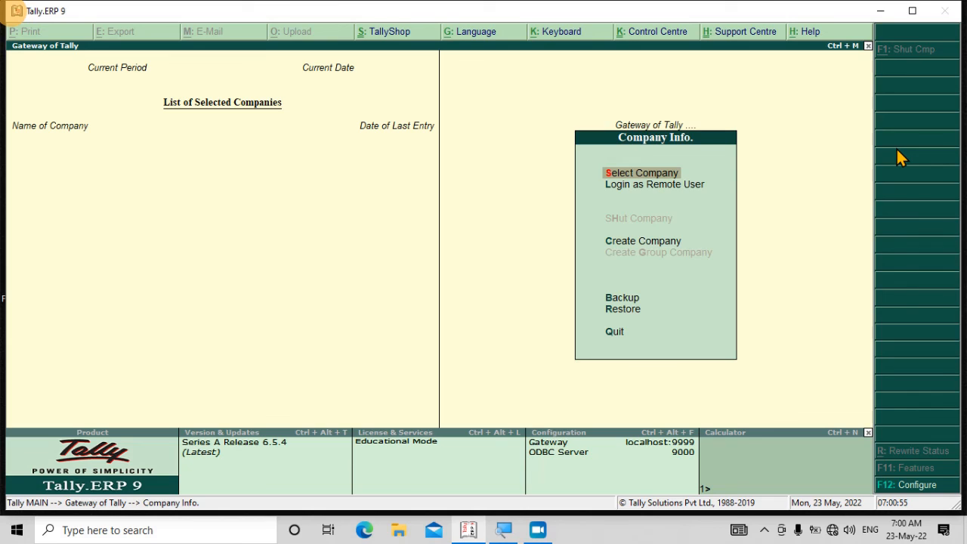
key("Escape")
key("Escape")
key("Escape")
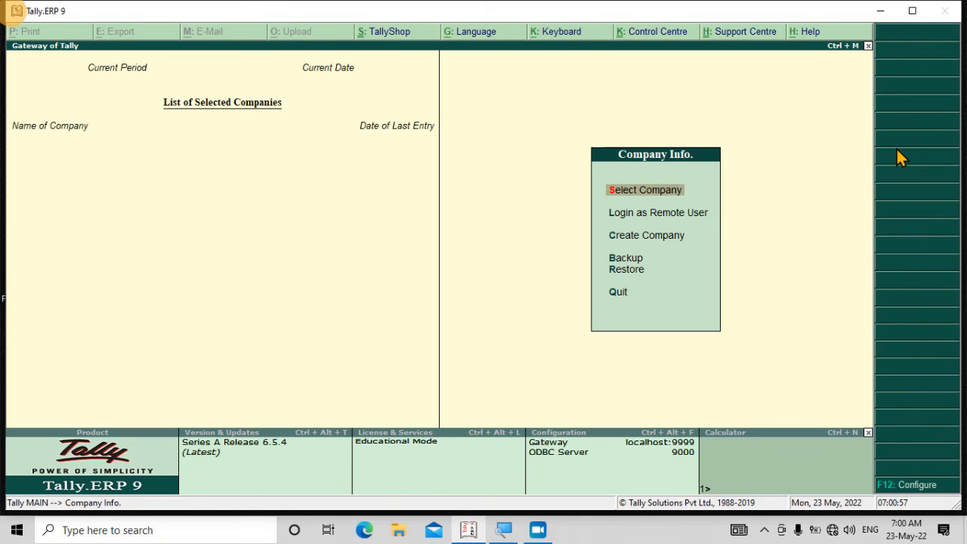